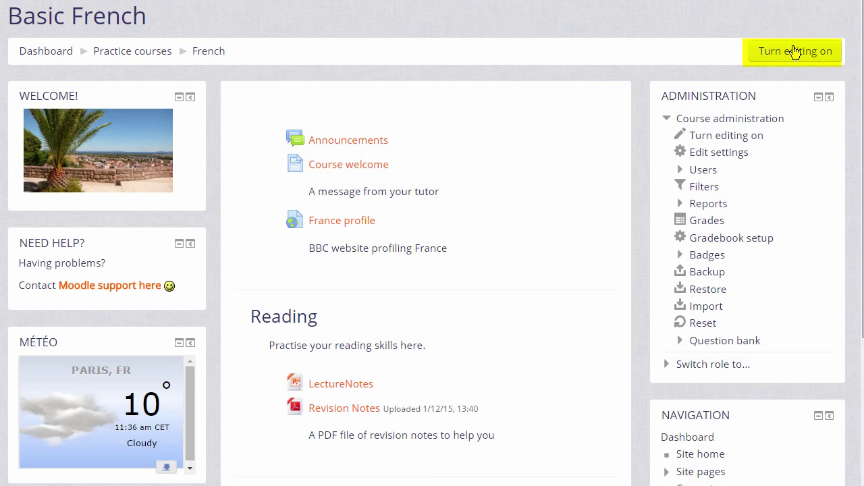
- Turn editing on in Basic French and open the activity chooser for the Speaking section
{"action": "left_click", "coordinate": [727, 137]}
{"action": "scroll", "coordinate": [433, 243], "scroll_direction": "down", "scroll_amount": 1}
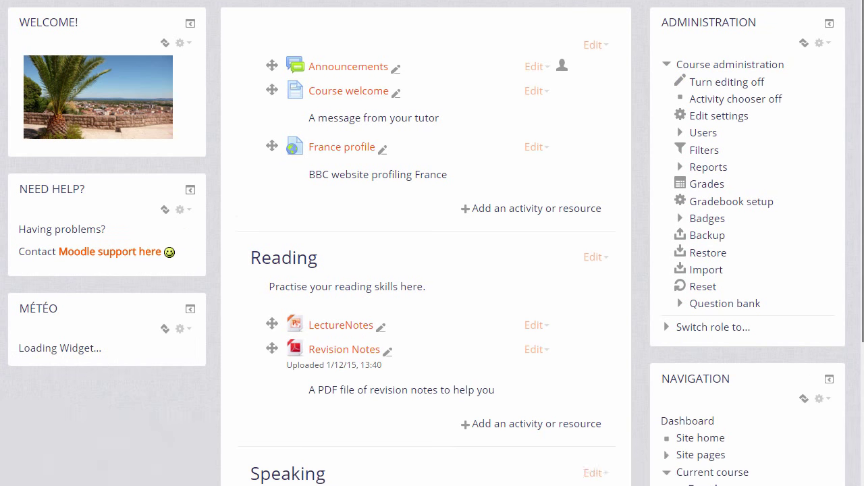
{"action": "scroll", "coordinate": [863, 466], "scroll_direction": "down", "scroll_amount": 3}
{"action": "scroll", "coordinate": [863, 465], "scroll_direction": "down", "scroll_amount": 2}
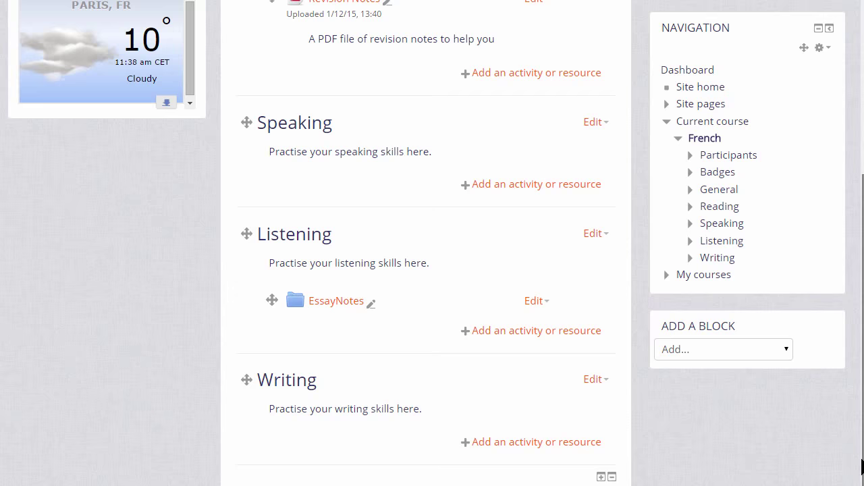
{"action": "scroll", "coordinate": [862, 466], "scroll_direction": "down", "scroll_amount": 1}
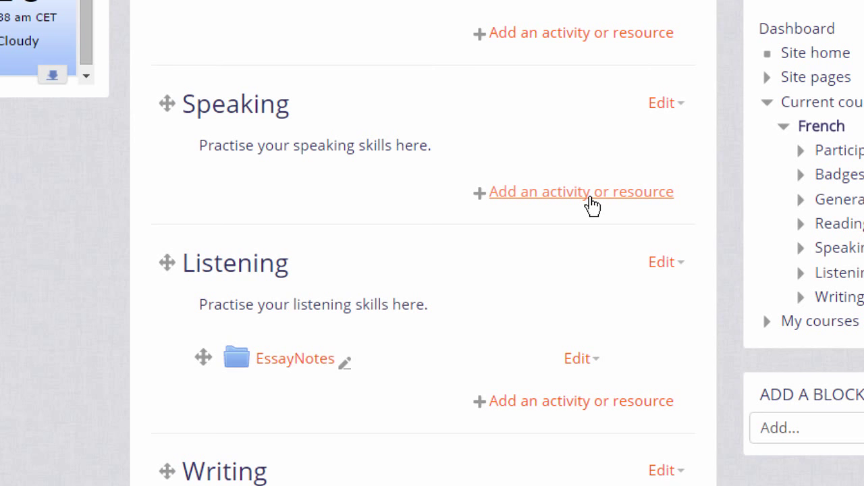
{"action": "left_click", "coordinate": [589, 198]}
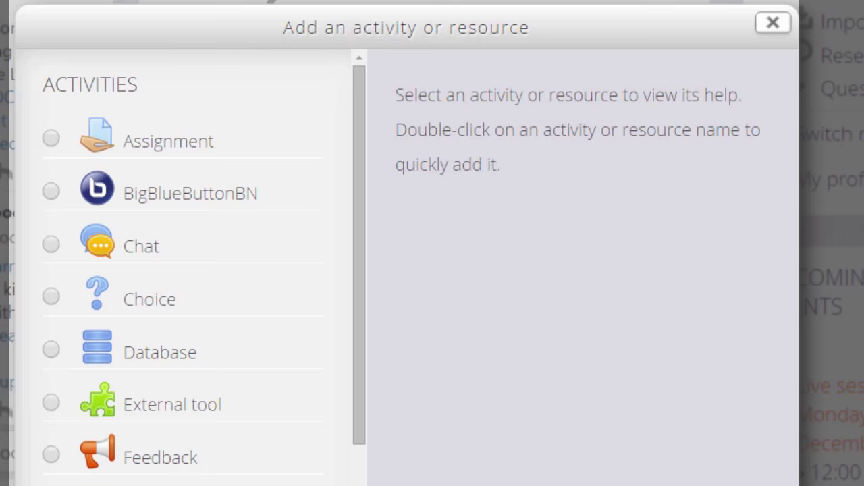
- Add a Forum named 'Introductions!' asking students to introduce themselves, say where they live and why they joined
{"action": "left_click", "coordinate": [71, 326]}
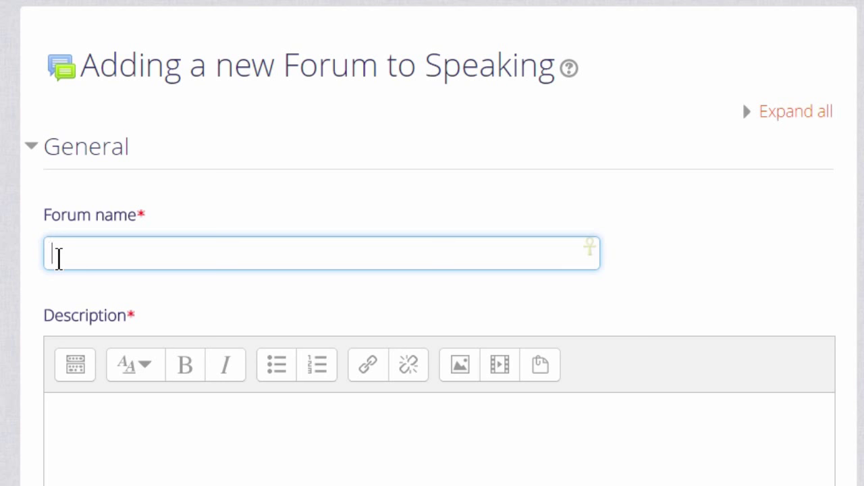
{"action": "type", "text": "mn"}
{"action": "type", "text": "troduc"}
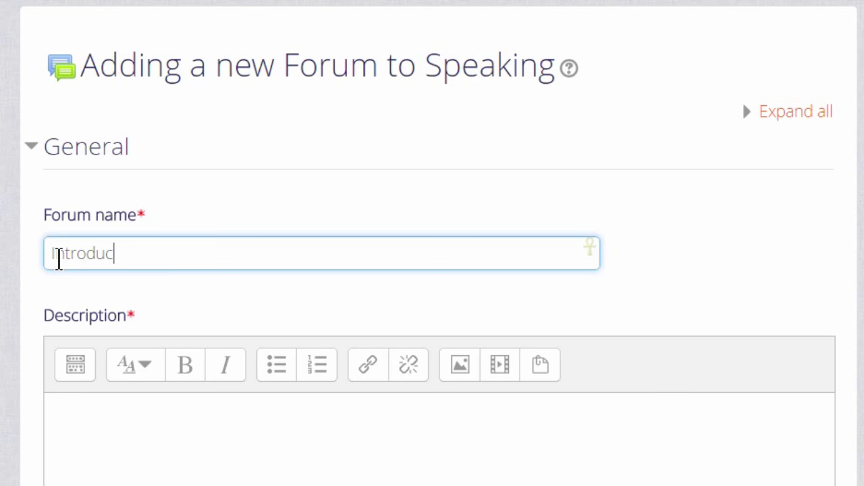
{"action": "type", "text": "tions"}
{"action": "type", "text": "!"}
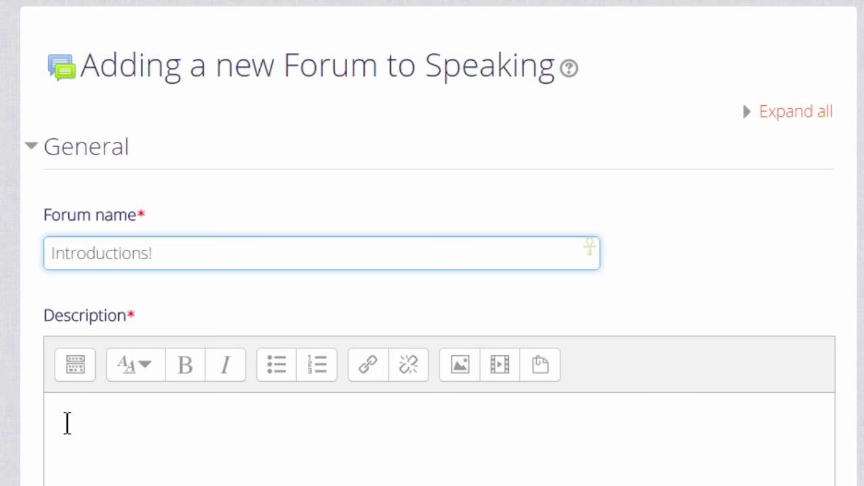
{"action": "left_click", "coordinate": [68, 424]}
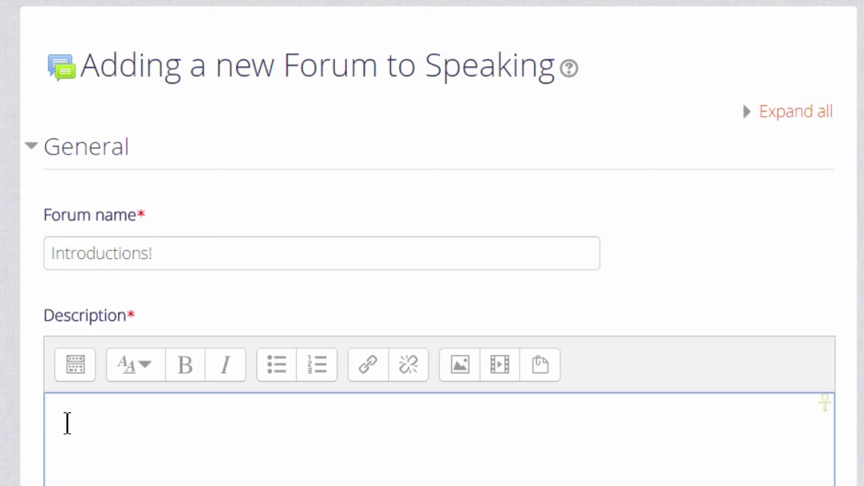
{"action": "type", "text": "Introduce yourself to the others in the course. Tell us about where you live and why you have joined the course."}
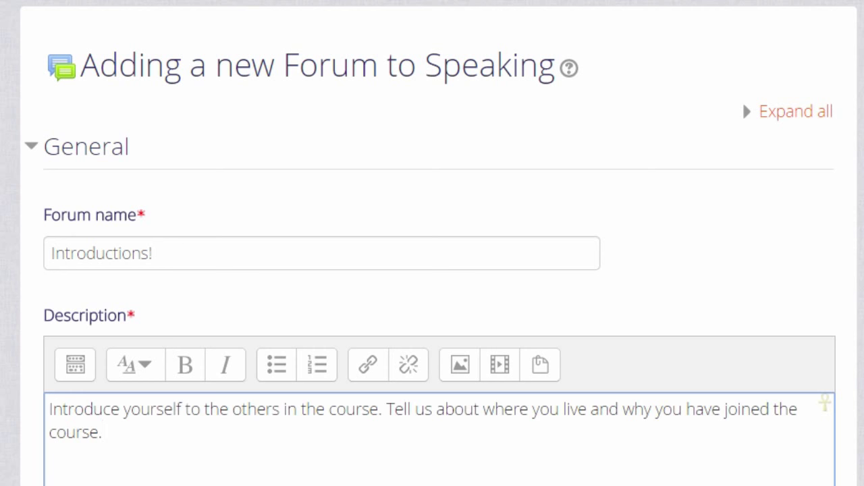
- Enable 'Display description on course page' for the forum
{"action": "scroll", "coordinate": [70, 424], "scroll_direction": "down", "scroll_amount": 4}
{"action": "scroll", "coordinate": [432, 271], "scroll_direction": "down", "scroll_amount": 3}
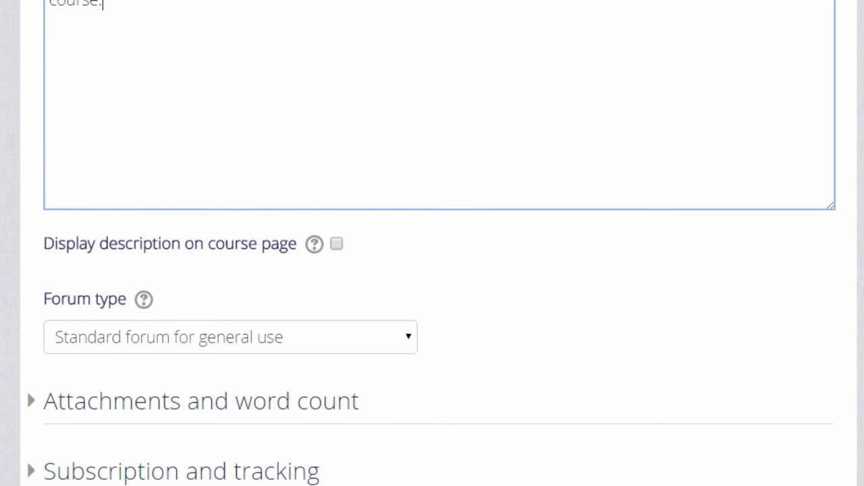
{"action": "scroll", "coordinate": [432, 270], "scroll_direction": "down", "scroll_amount": 1}
{"action": "scroll", "coordinate": [432, 270], "scroll_direction": "down", "scroll_amount": 1}
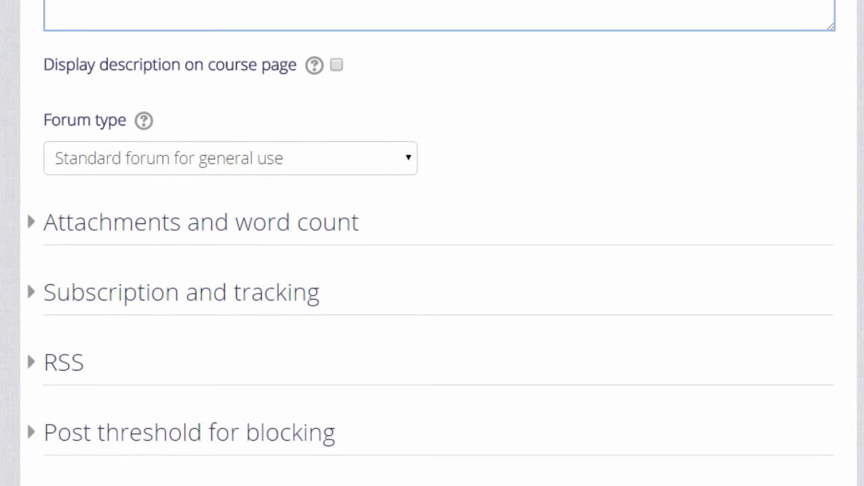
{"action": "left_click", "coordinate": [335, 66]}
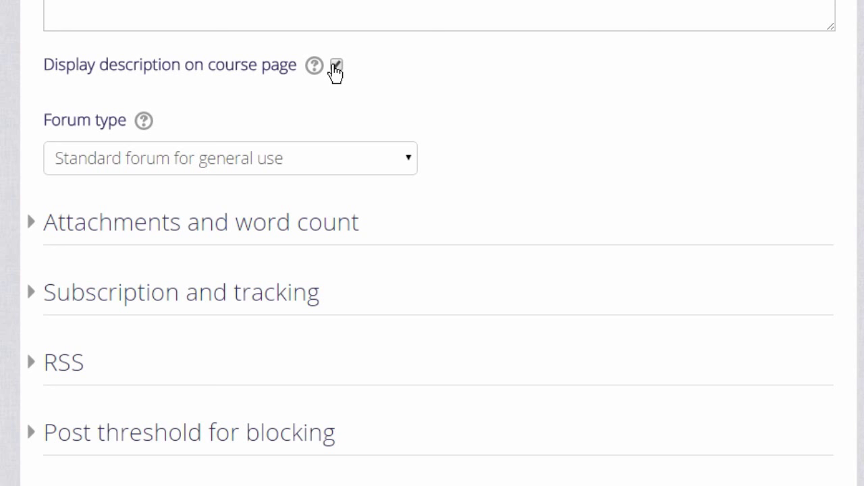
- Review the five forum types in the help popup, keeping 'Standard forum for general use'
{"action": "left_click", "coordinate": [409, 162]}
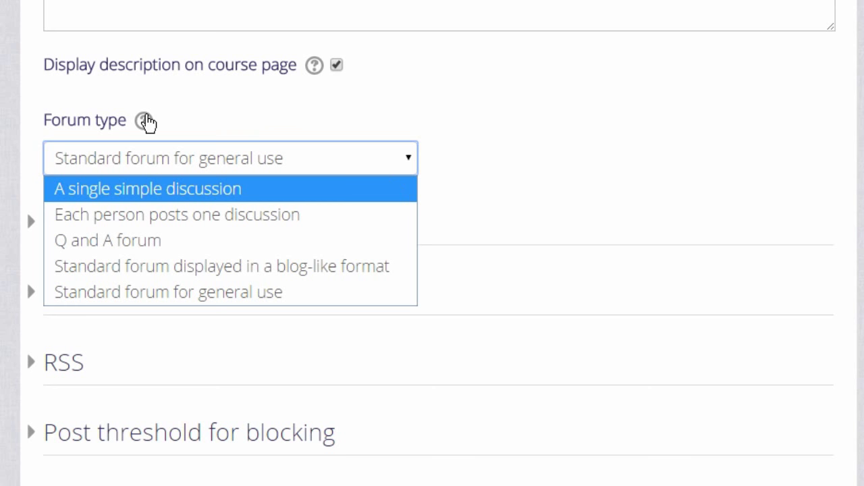
{"action": "left_click", "coordinate": [143, 120]}
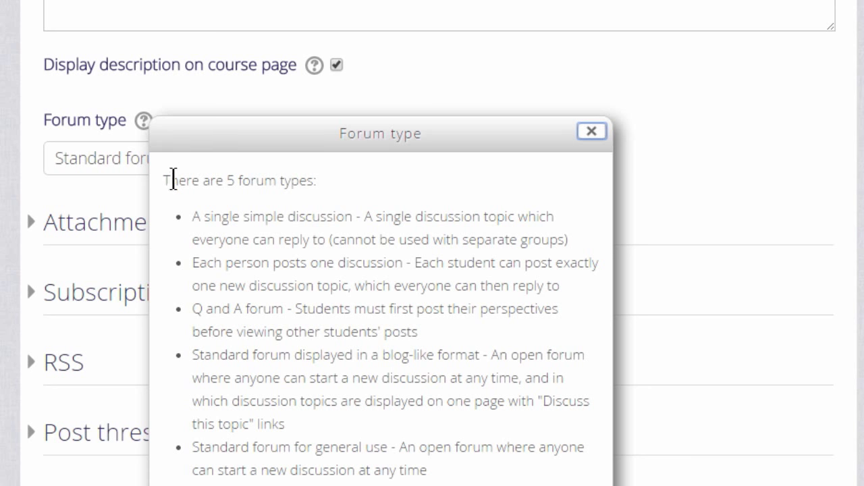
{"action": "left_click", "coordinate": [592, 131]}
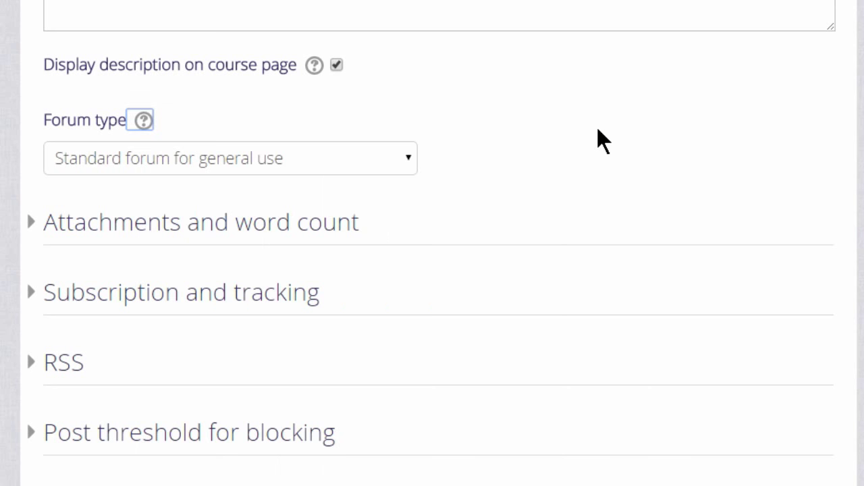
- Review the attachment settings: 500KB limit, three attachments, no word count display
{"action": "left_click", "coordinate": [336, 222]}
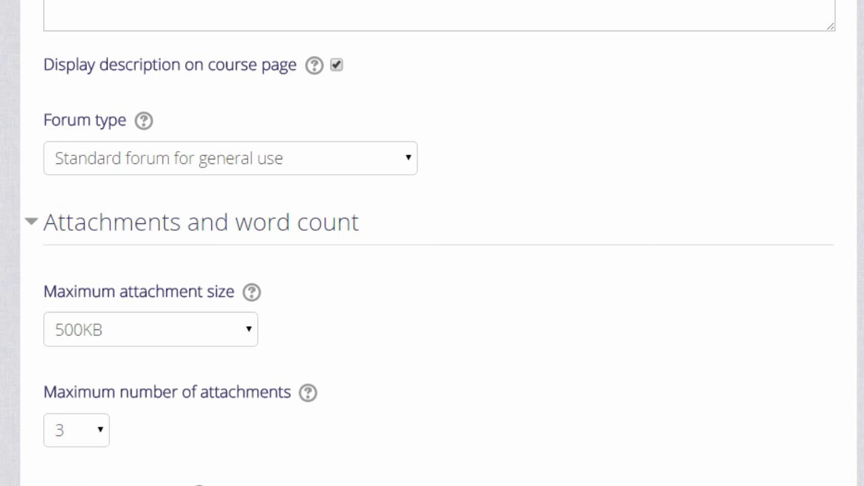
{"action": "scroll", "coordinate": [99, 472], "scroll_direction": "down", "scroll_amount": 2}
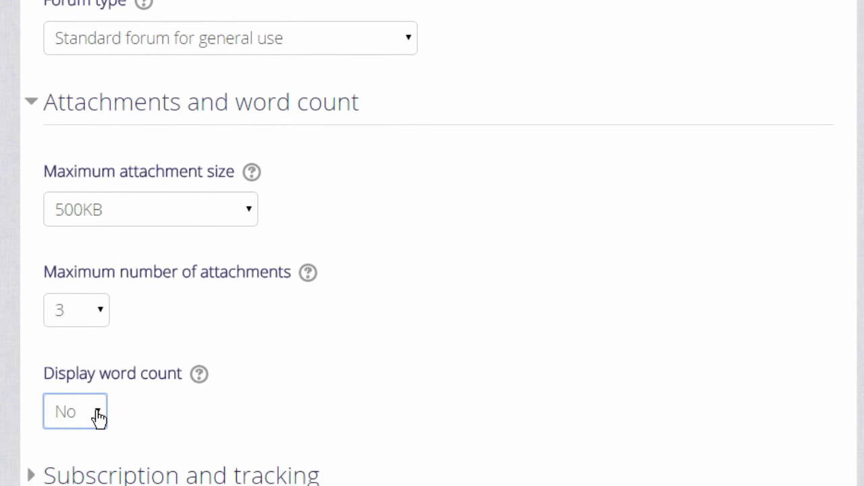
{"action": "scroll", "coordinate": [98, 417], "scroll_direction": "down", "scroll_amount": 2}
{"action": "scroll", "coordinate": [97, 417], "scroll_direction": "down", "scroll_amount": 3}
{"action": "scroll", "coordinate": [97, 421], "scroll_direction": "down", "scroll_amount": 1}
{"action": "scroll", "coordinate": [100, 440], "scroll_direction": "down", "scroll_amount": 2}
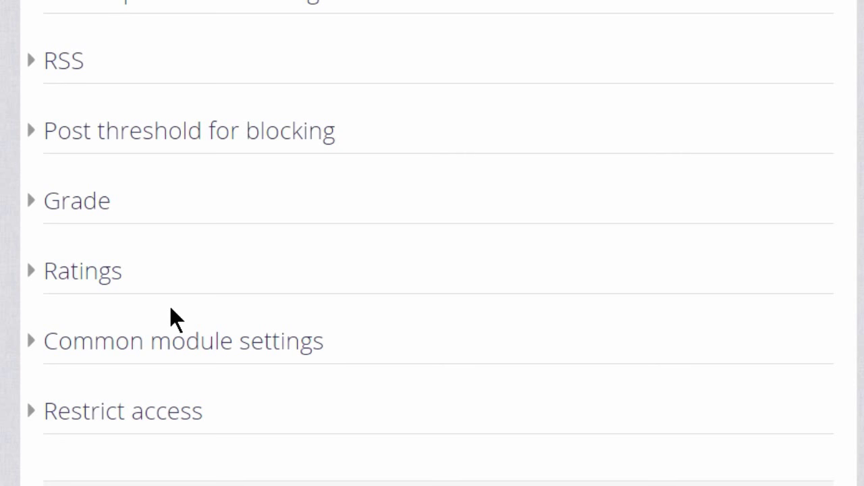
{"action": "scroll", "coordinate": [216, 102], "scroll_direction": "up", "scroll_amount": 1}
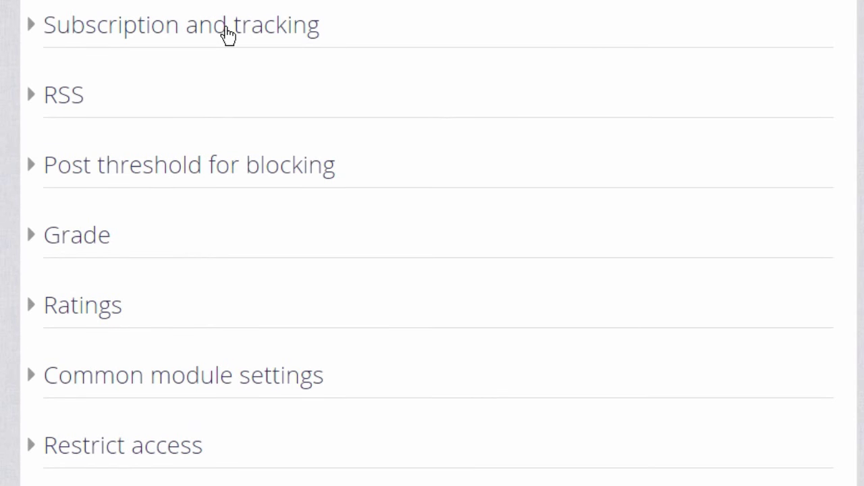
- Keep the Subscription mode as 'Optional subscription' with optional read tracking
{"action": "left_click", "coordinate": [228, 34]}
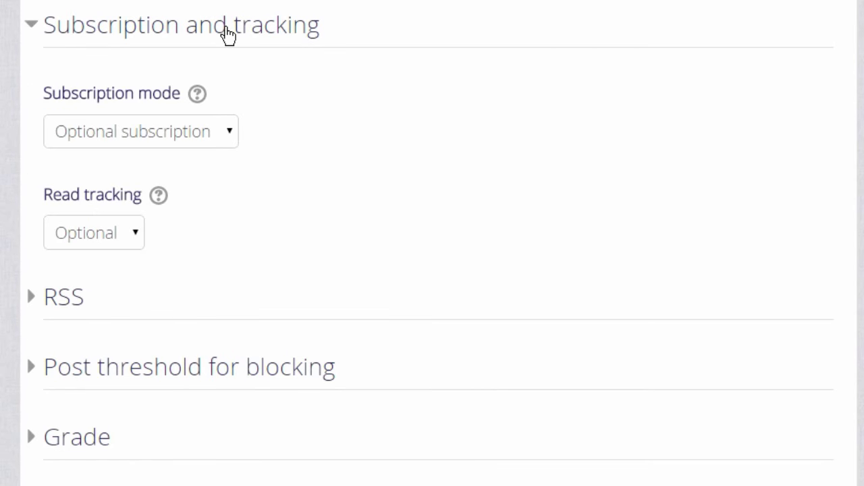
{"action": "left_click", "coordinate": [234, 141]}
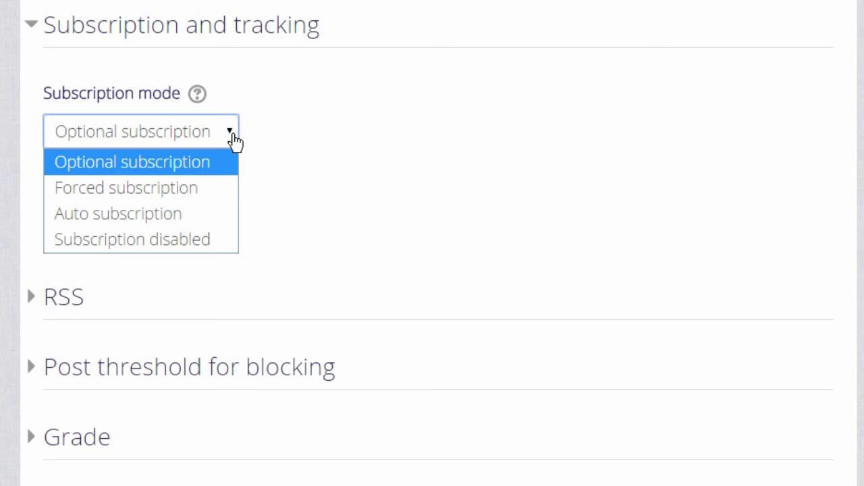
{"action": "left_click", "coordinate": [234, 141]}
{"action": "scroll", "coordinate": [234, 141], "scroll_direction": "down", "scroll_amount": 3}
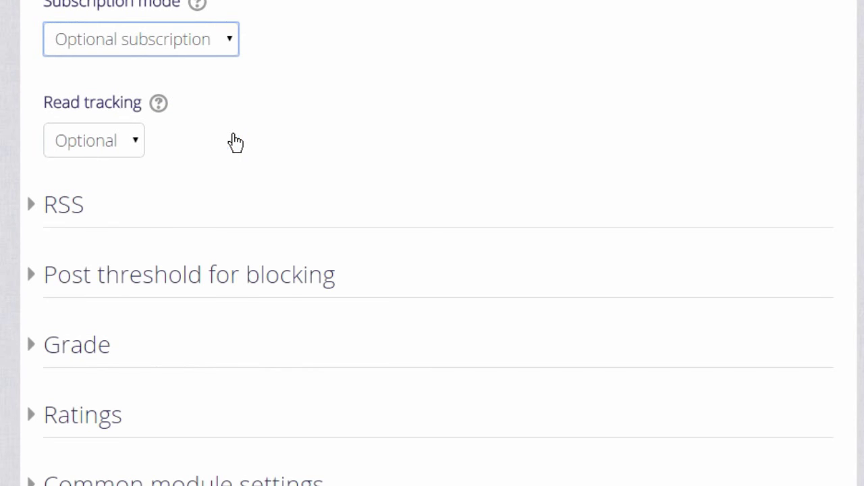
{"action": "scroll", "coordinate": [233, 133], "scroll_direction": "down", "scroll_amount": 1}
{"action": "scroll", "coordinate": [230, 148], "scroll_direction": "down", "scroll_amount": 1}
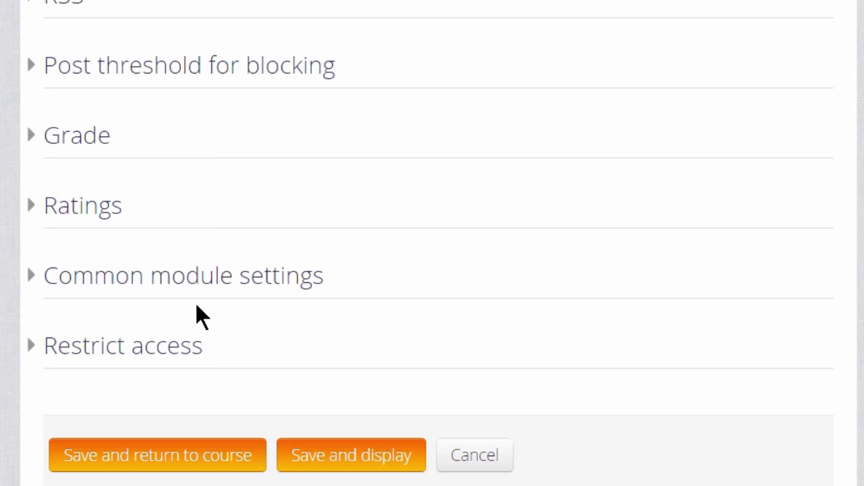
- Save the Introductions! forum and return to the Basic French course
{"action": "left_click", "coordinate": [193, 463]}
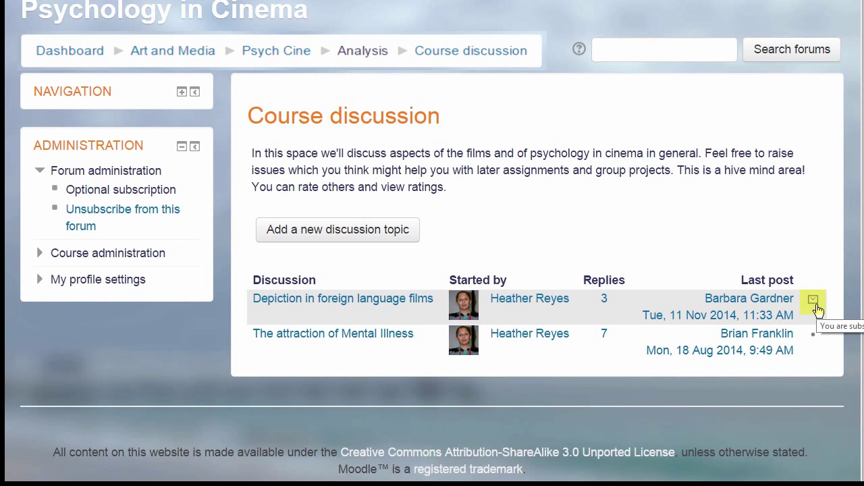
- Subscribe to 'The attraction of Mental Illness' discussion in Psychology in Cinema
{"action": "left_click", "coordinate": [813, 338]}
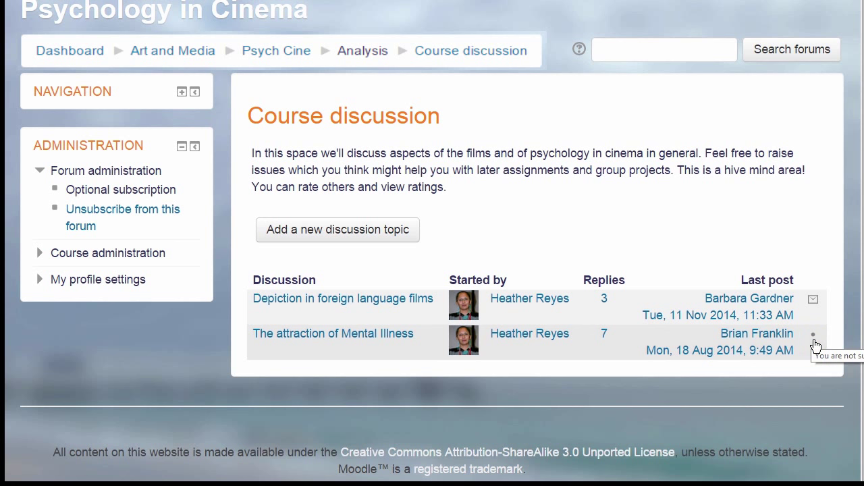
{"action": "left_click", "coordinate": [298, 337]}
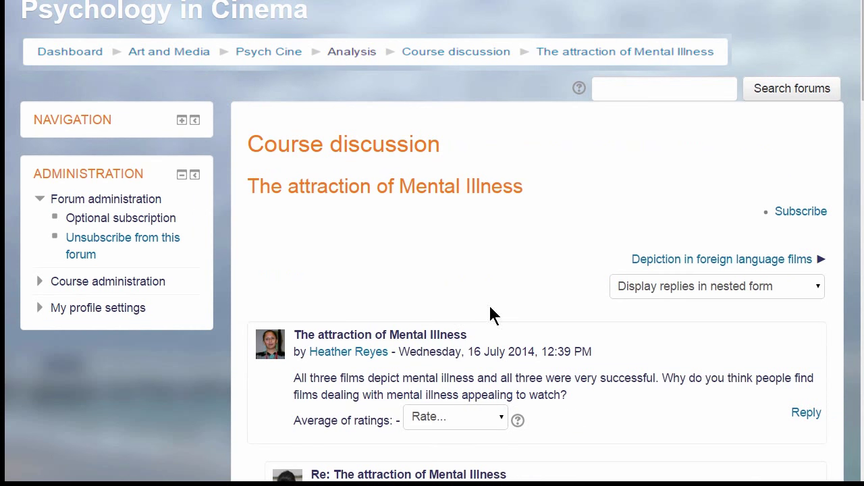
{"action": "left_click", "coordinate": [781, 213]}
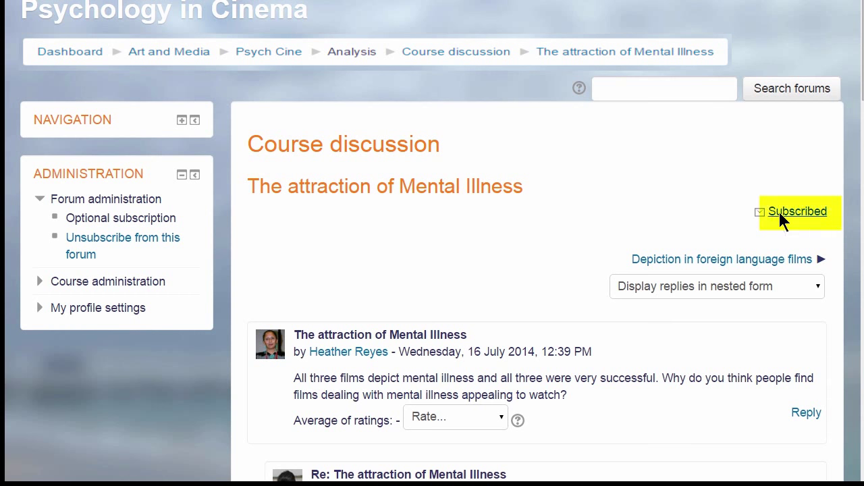
- Start a reply to the latest post and view its Discussion subscription choices
{"action": "left_click_drag", "start_coordinate": [859, 61], "coordinate": [859, 482]}
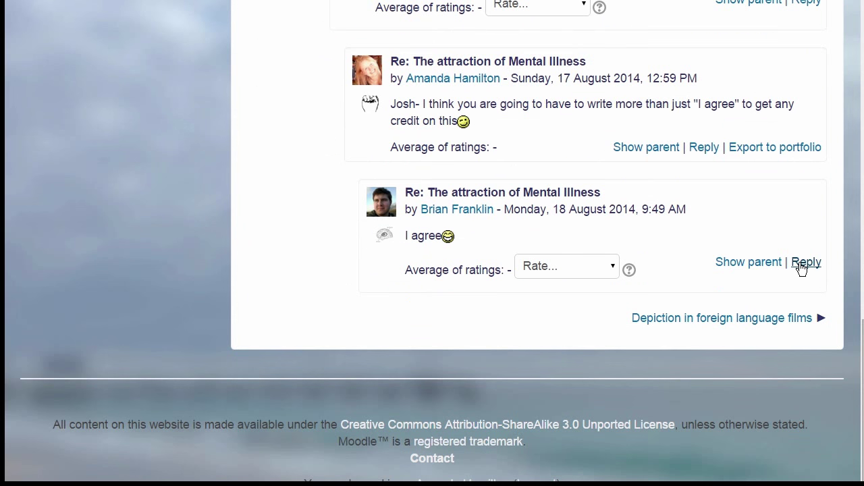
{"action": "left_click", "coordinate": [803, 266]}
{"action": "left_click", "coordinate": [563, 116]}
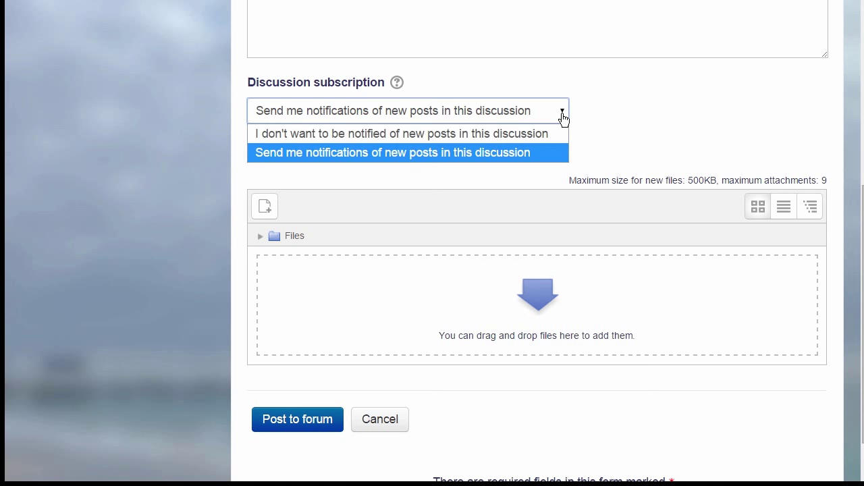